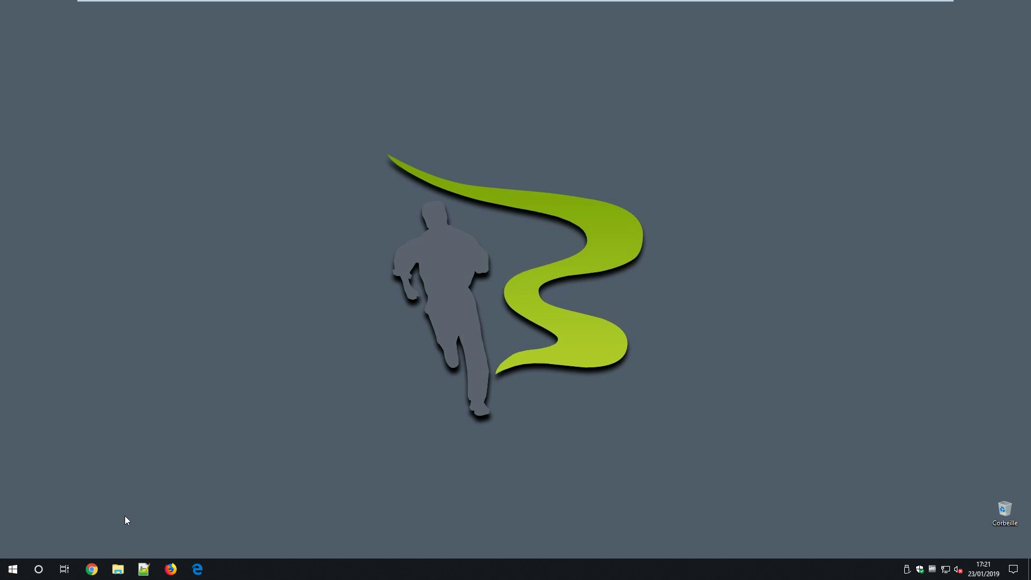
# Step: Open Chrome, search Google for "outil microsoft" and open Microsoft's Windows 10 download page
pyautogui.click(92, 570)
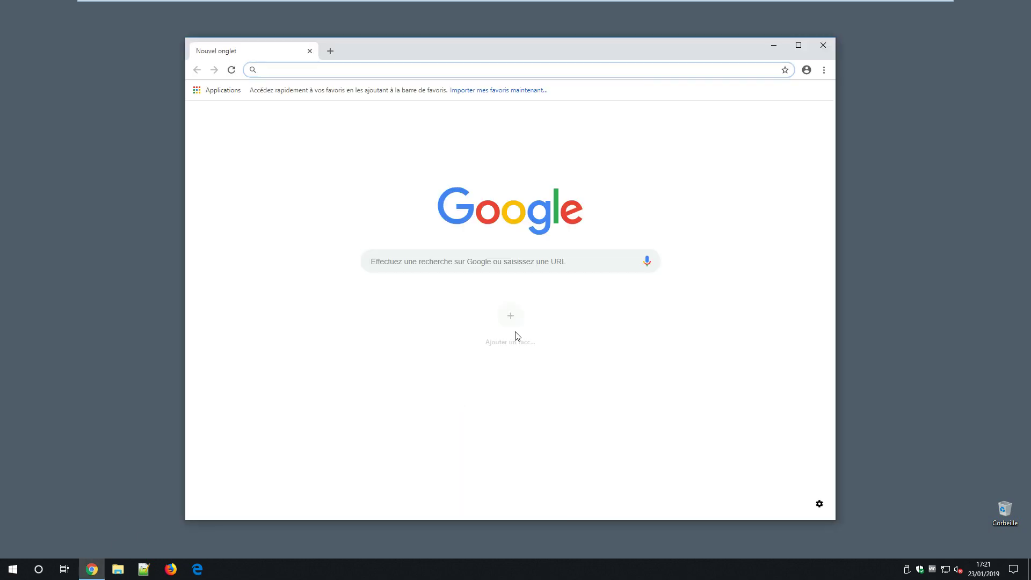
pyautogui.click(541, 267)
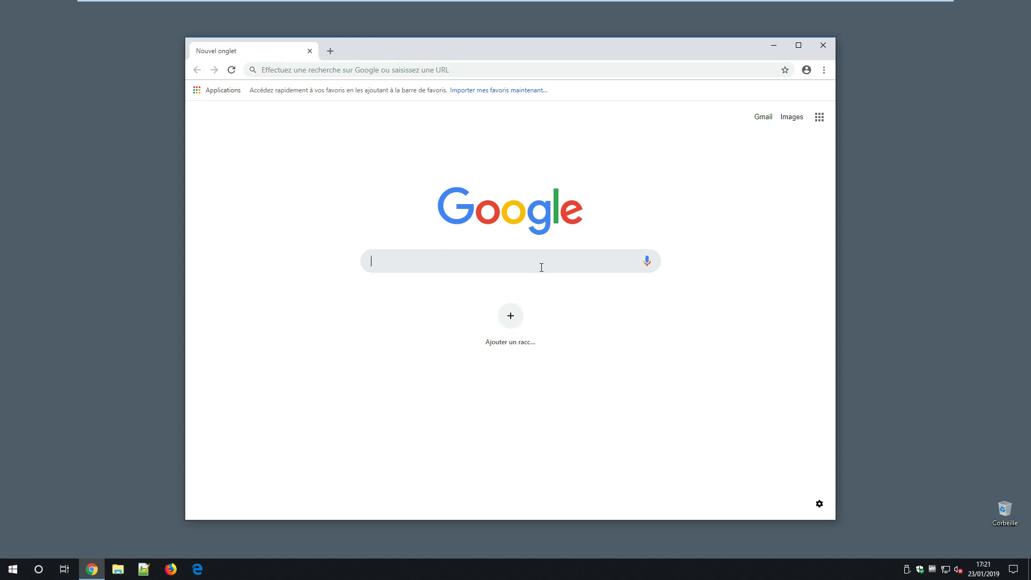
pyautogui.write('outil')
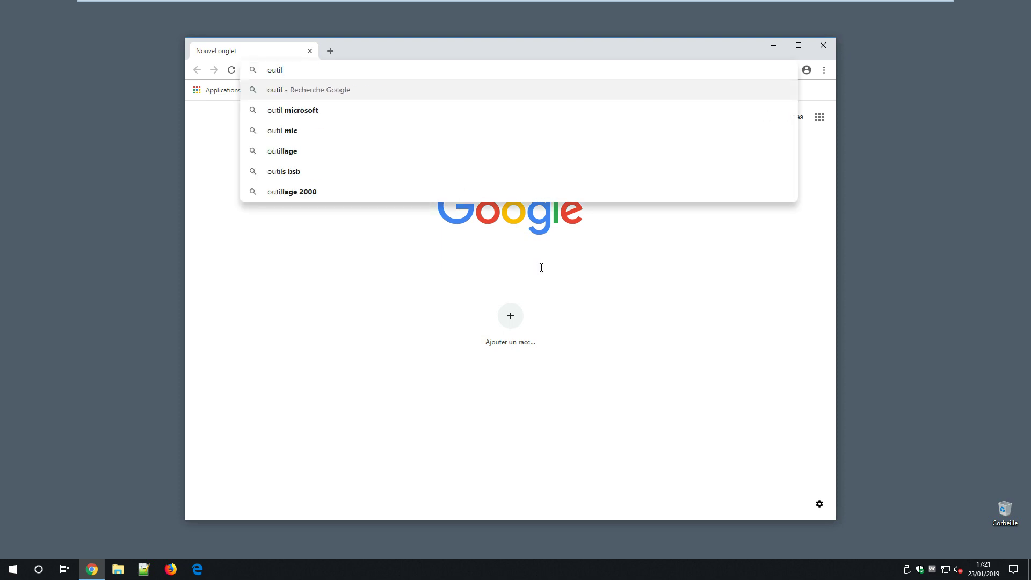
pyautogui.press('Down')
pyautogui.press('Return')
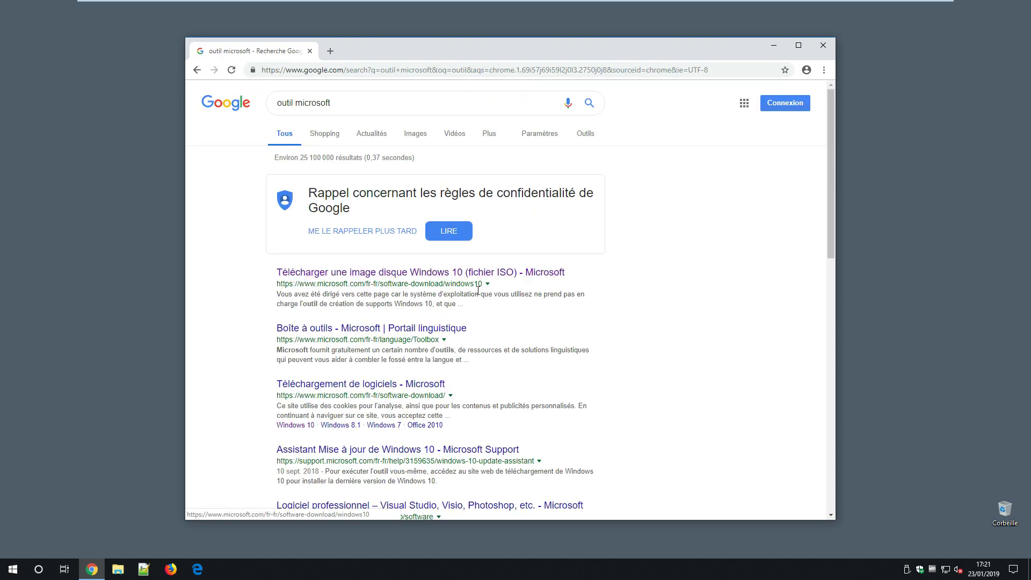
pyautogui.click(386, 279)
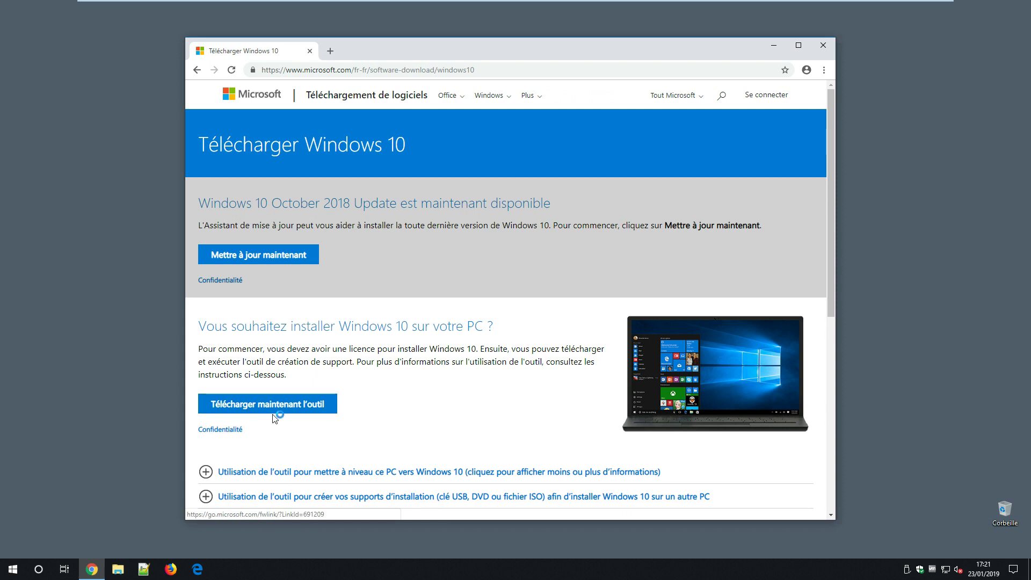
# Step: Download the Windows 10 Media Creation Tool, run it with the requested permissions, and close the browser
pyautogui.click(268, 410)
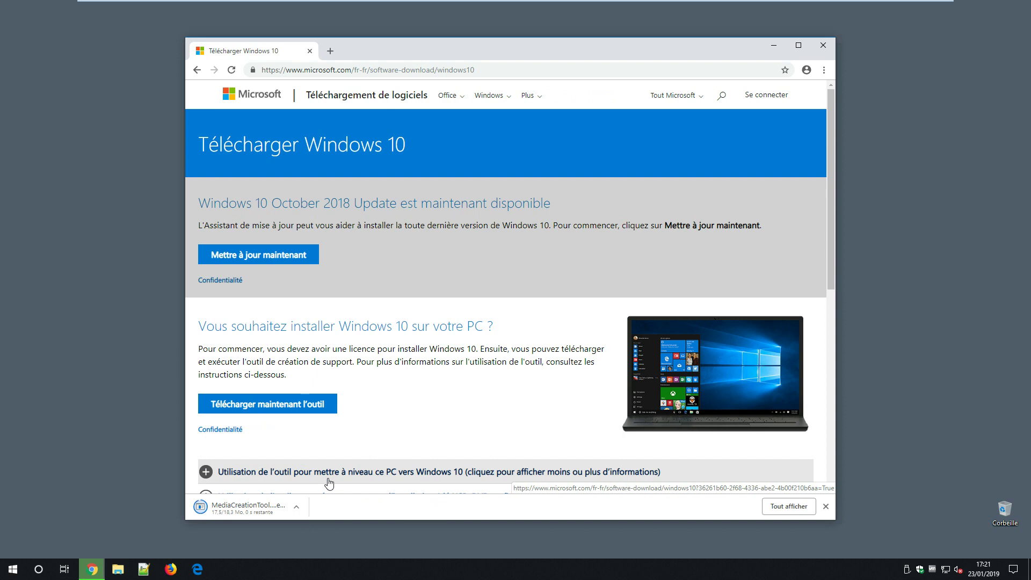
pyautogui.click(249, 509)
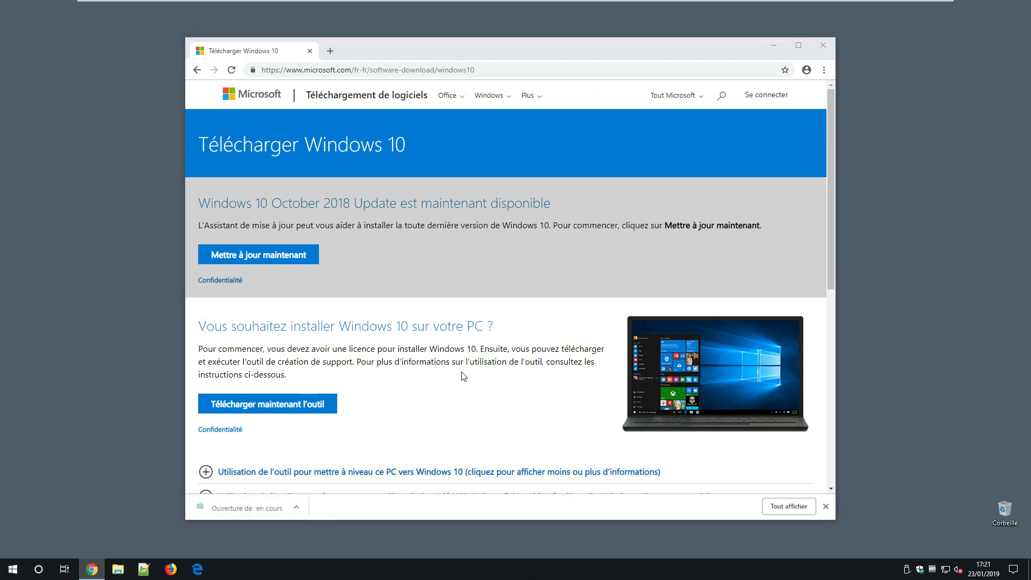
pyautogui.click(549, 296)
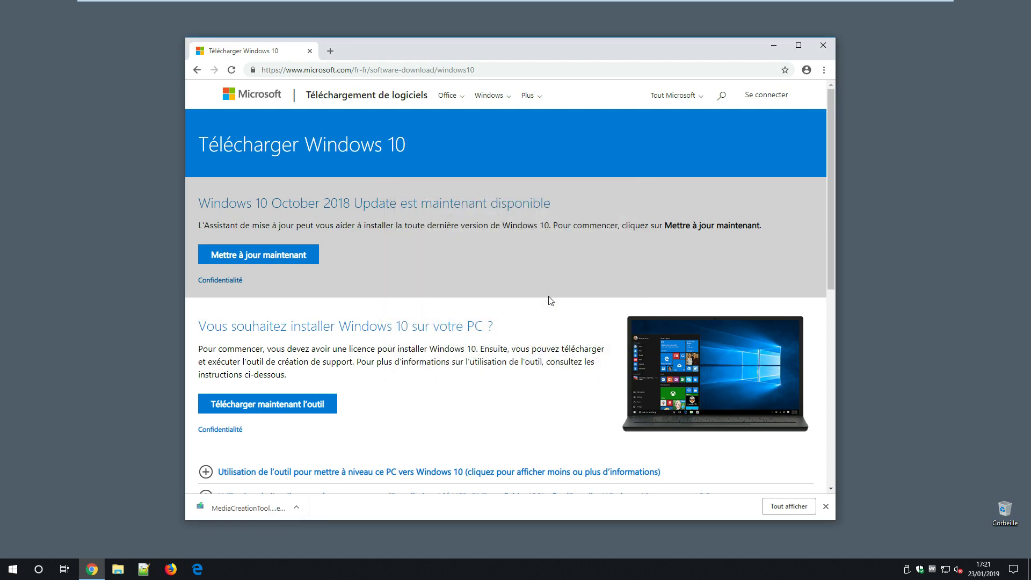
pyautogui.click(476, 359)
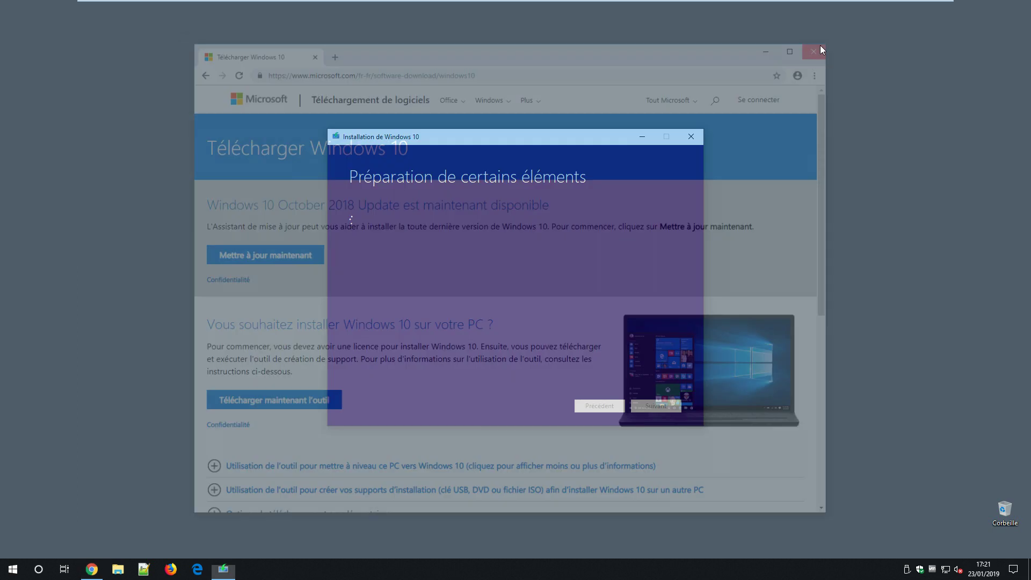
pyautogui.click(820, 46)
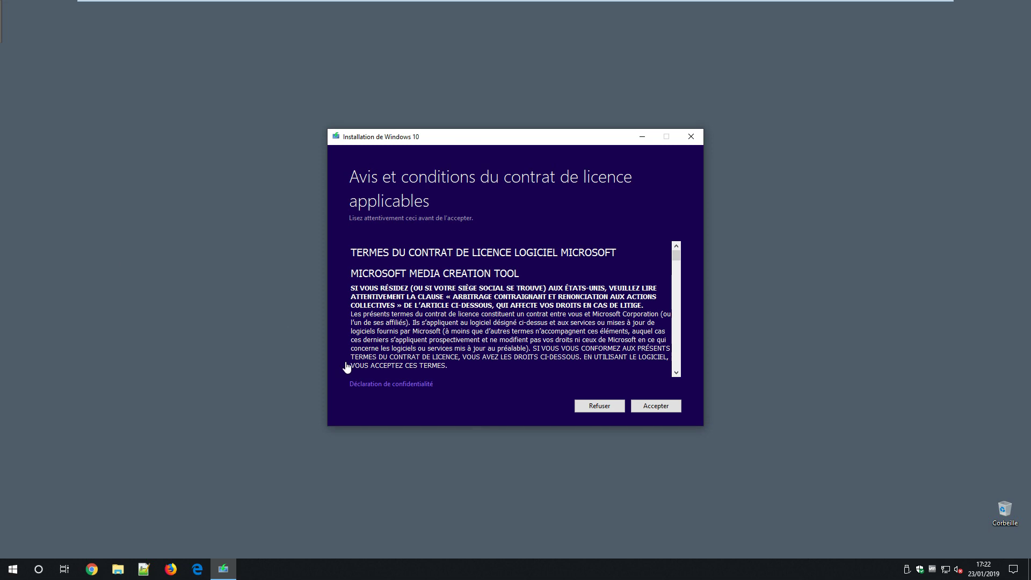
# Step: Accept the licence terms and choose to create installation media (USB drive, DVD or ISO file) for another PC
pyautogui.click(657, 406)
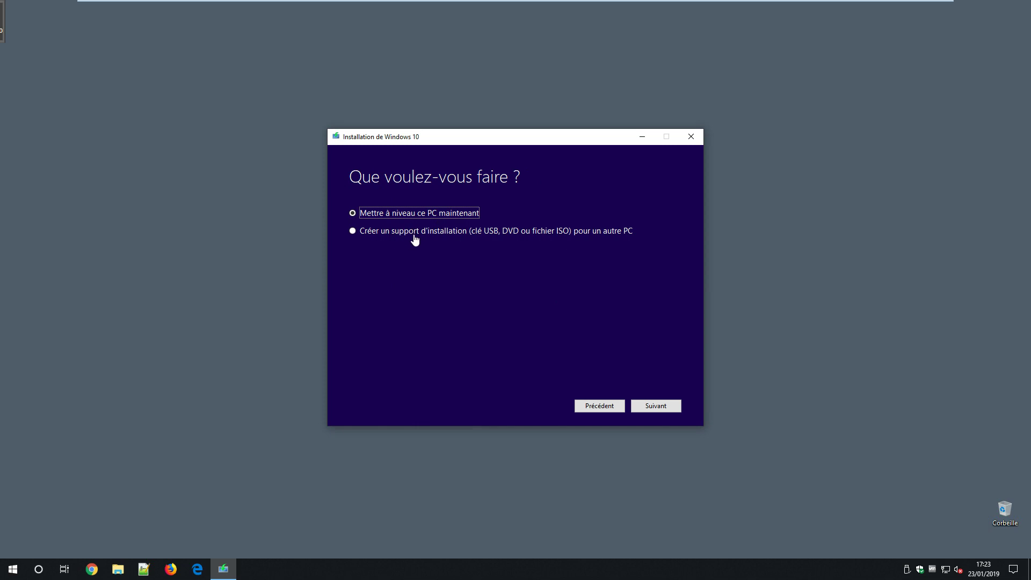
pyautogui.click(352, 231)
pyautogui.click(656, 406)
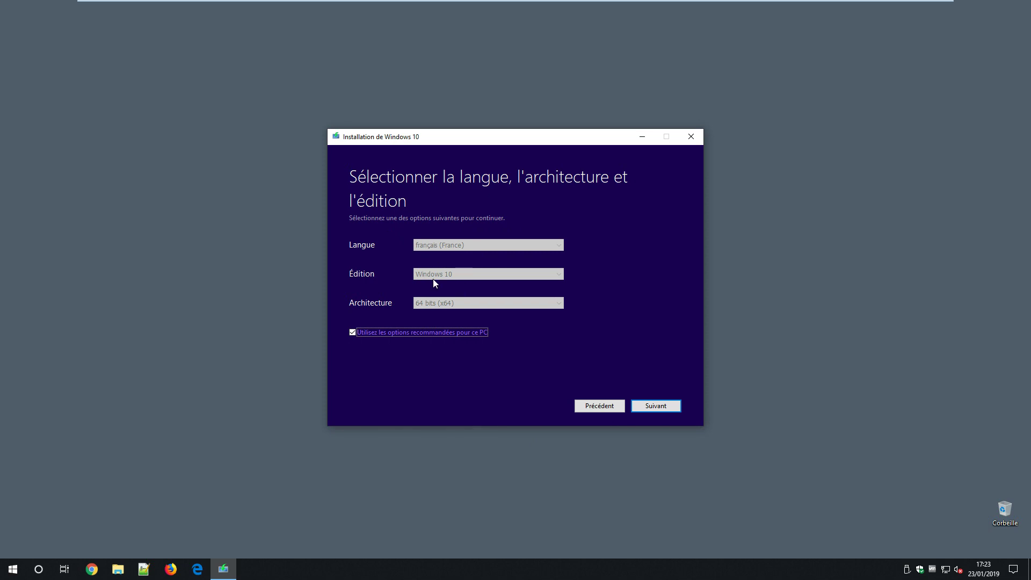
# Step: Look through the available architecture choices with the recommended options turned off, and restore the recommended options for this PC
pyautogui.click(352, 333)
pyautogui.click(484, 304)
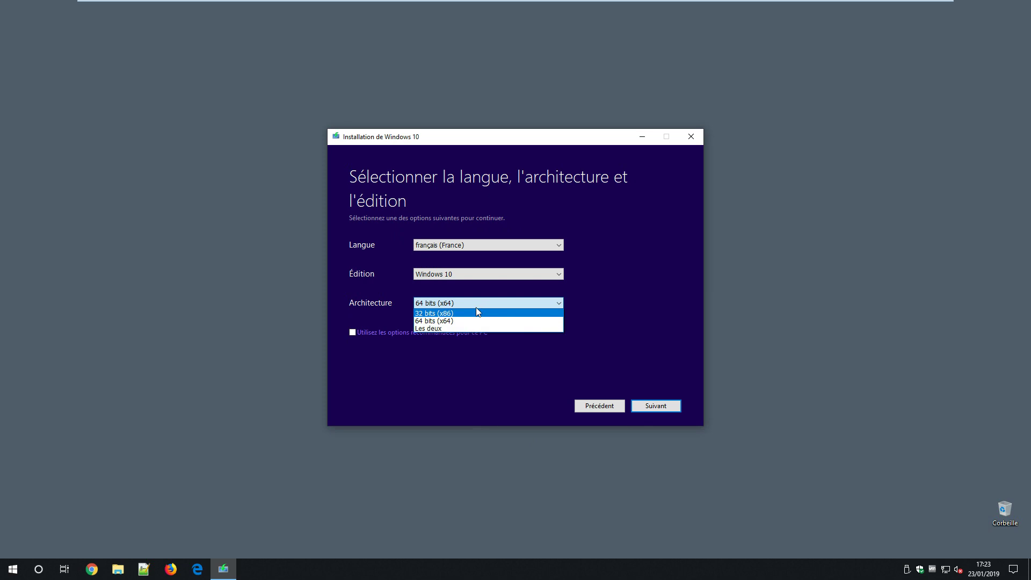
pyautogui.click(465, 370)
pyautogui.click(353, 332)
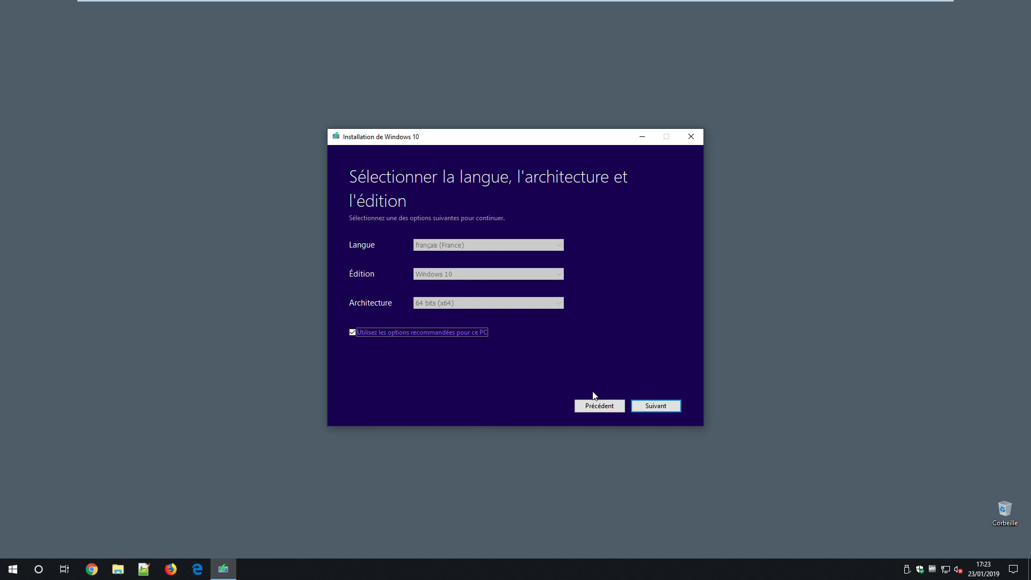
# Step: Continue with a USB flash drive as the installation media and select drive E: (USB) as the target
pyautogui.click(664, 409)
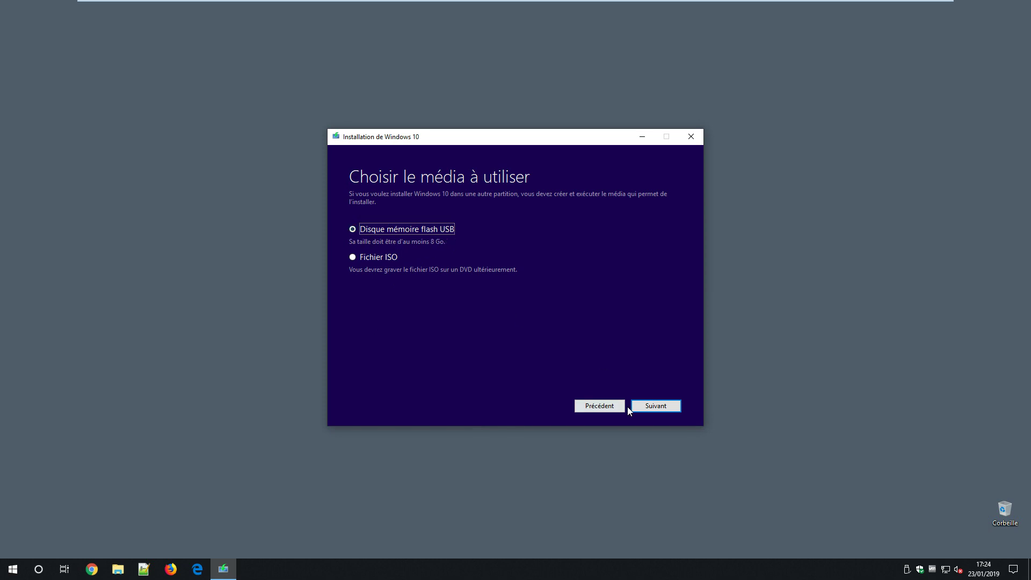
pyautogui.click(656, 405)
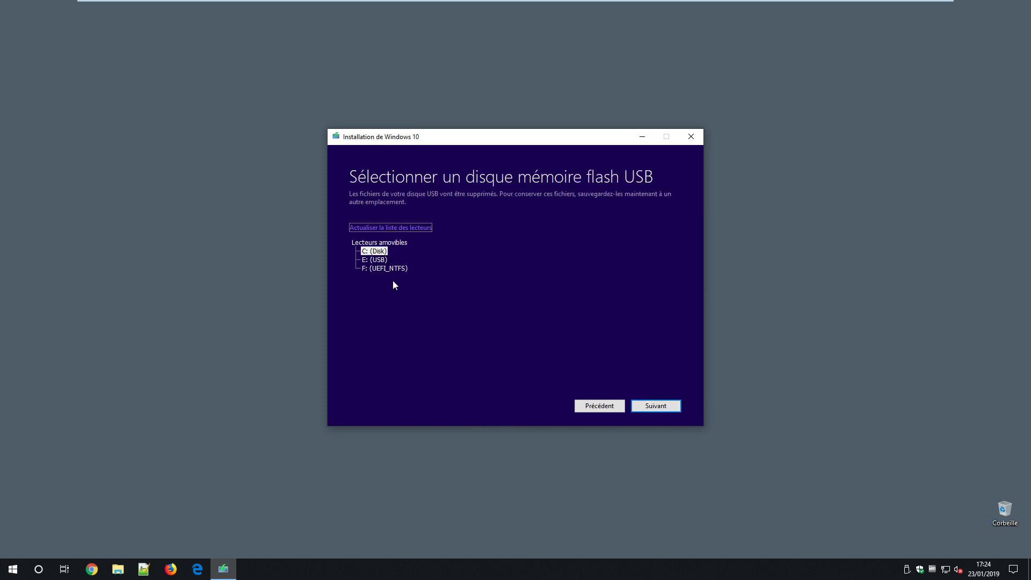
pyautogui.click(380, 260)
pyautogui.click(380, 268)
pyautogui.click(376, 261)
pyautogui.click(375, 268)
pyautogui.click(375, 261)
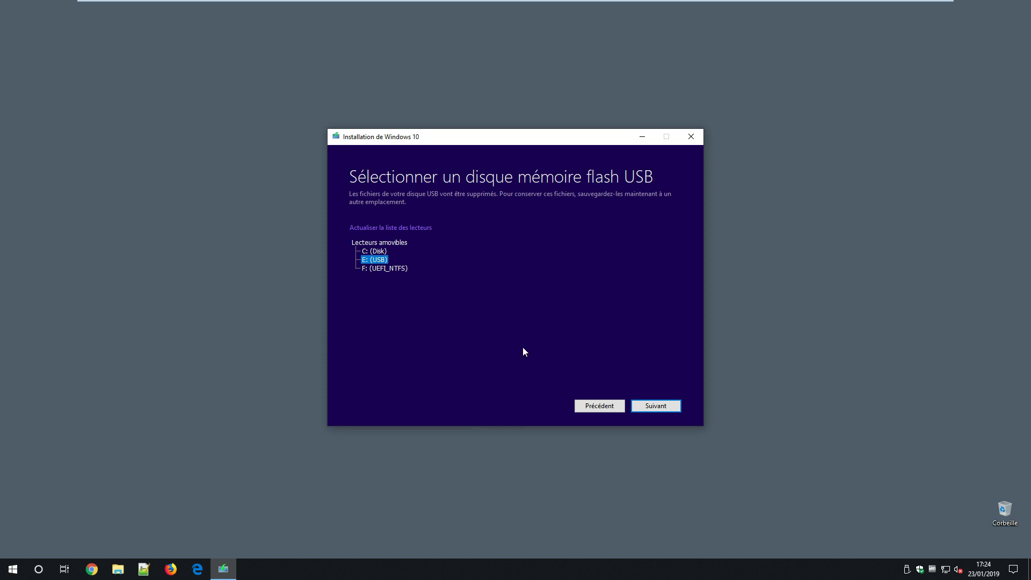
pyautogui.click(654, 411)
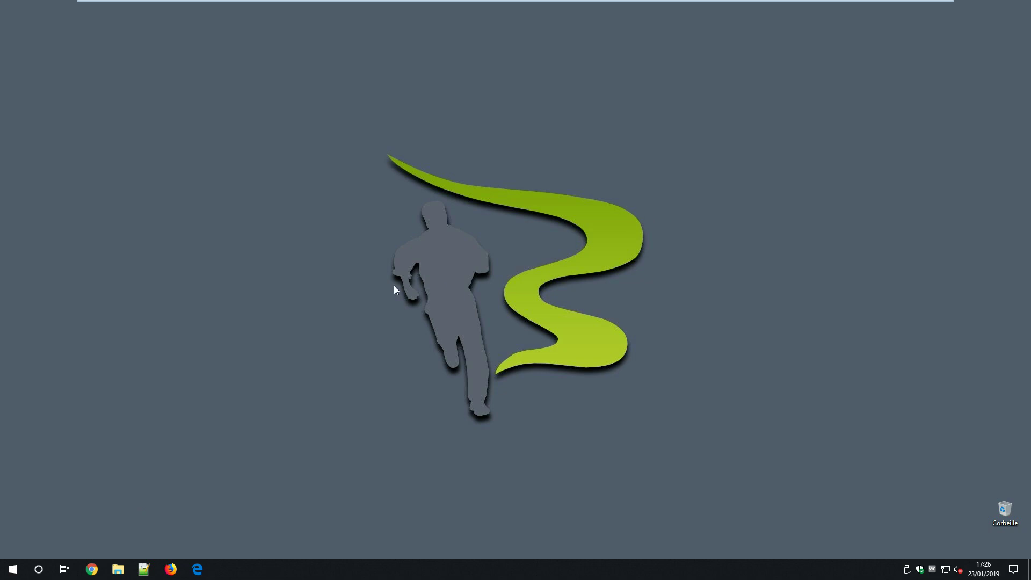
# Step: Open Chrome, search Google for "rufus" and open the rufus.ie website
pyautogui.click(92, 569)
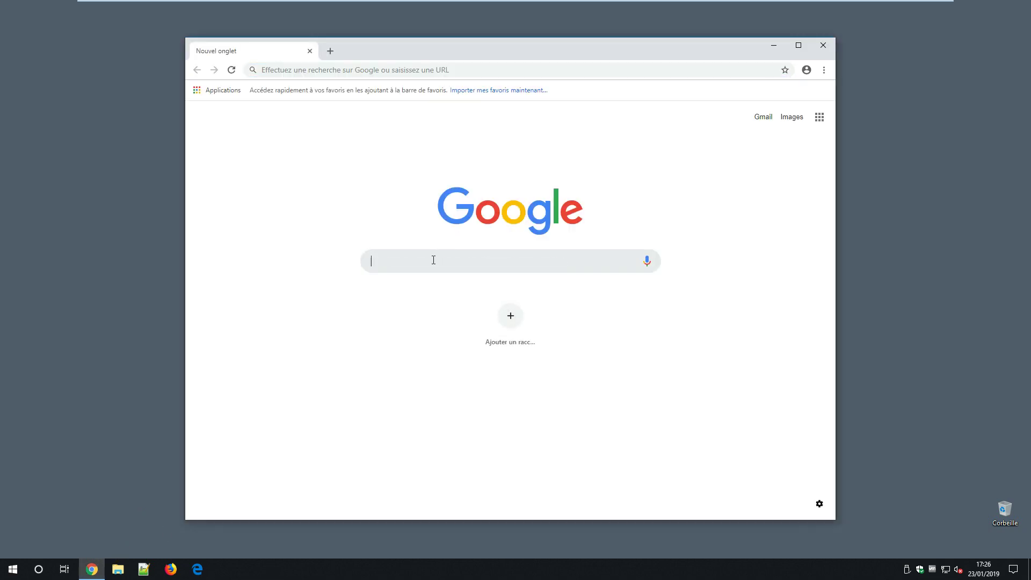
pyautogui.write('rufus')
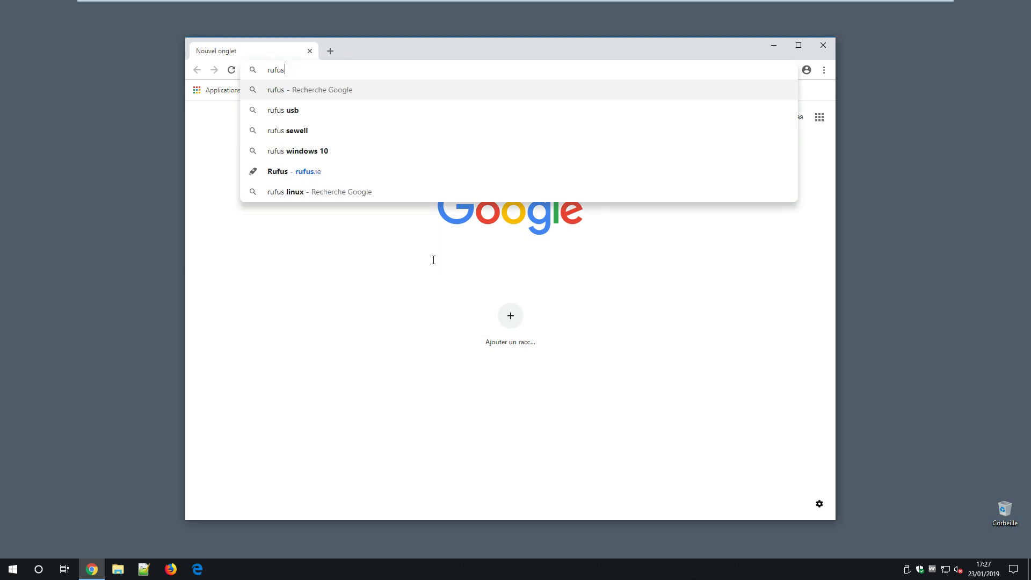
pyautogui.press('Return')
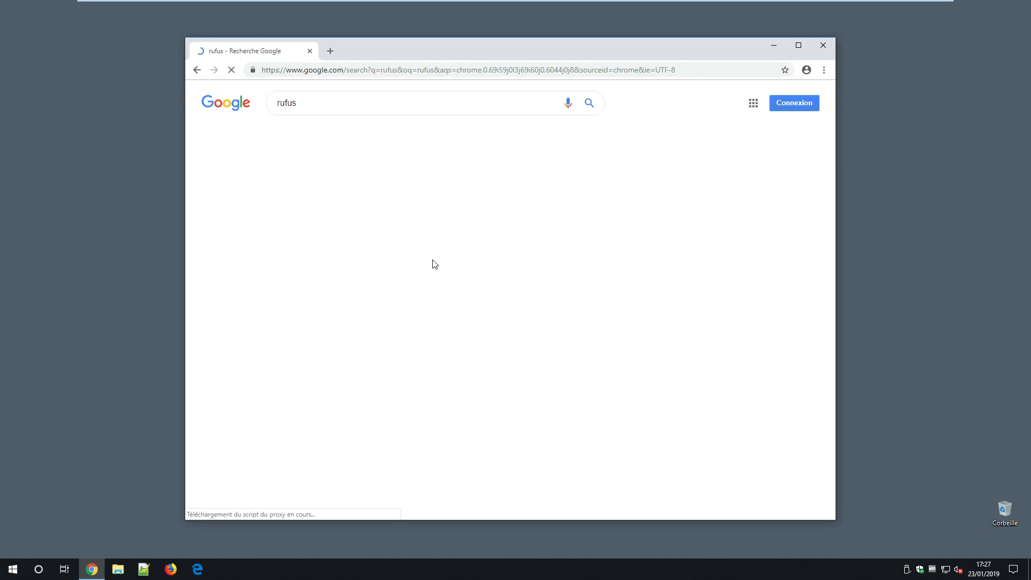
pyautogui.click(287, 275)
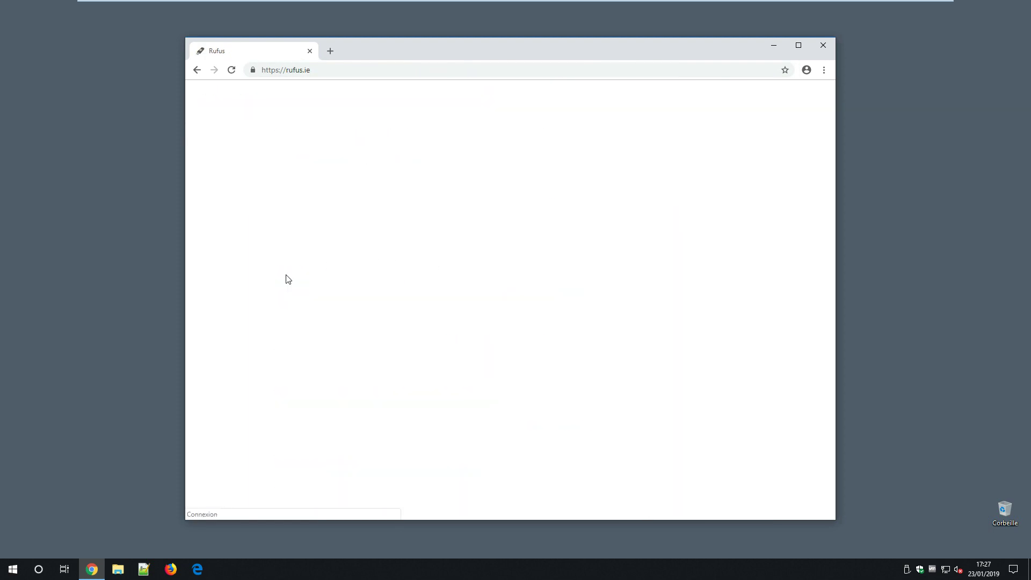
# Step: Download Rufus 3.4 Portable and run the downloaded file with the requested permissions
pyautogui.scroll(-5, 307, 275)
pyautogui.scroll(-5, 307, 275)
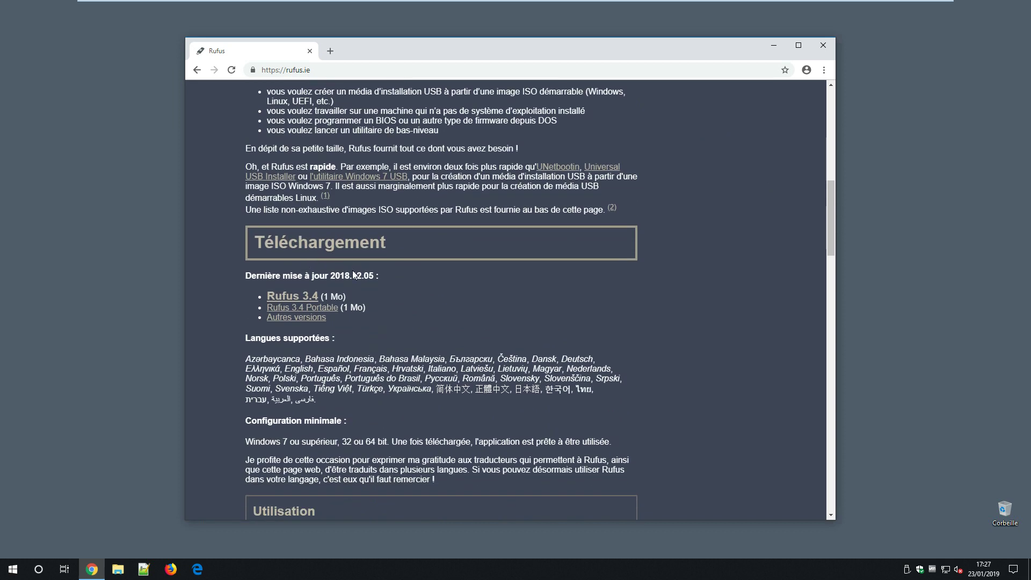
pyautogui.click(327, 310)
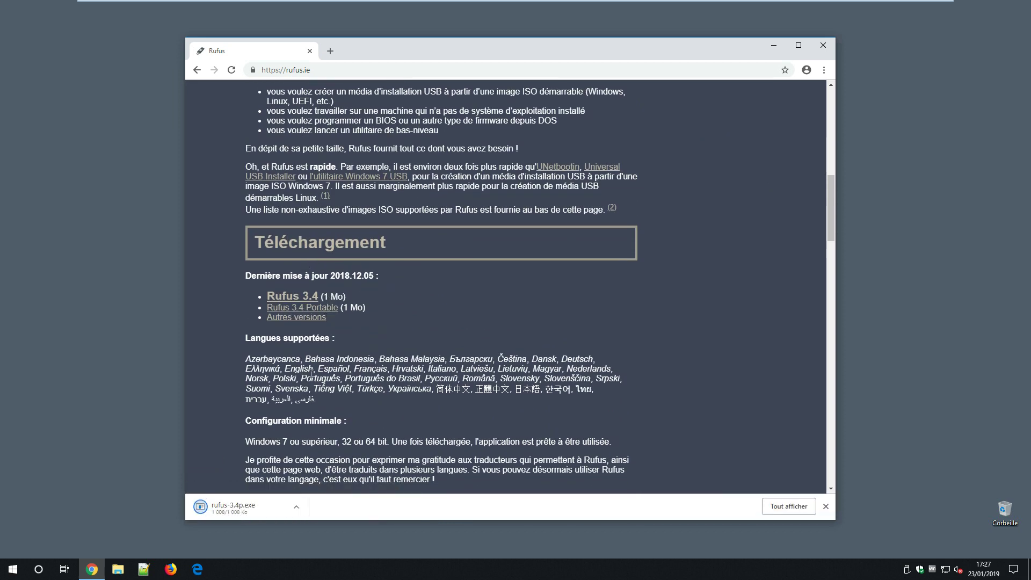
pyautogui.click(239, 516)
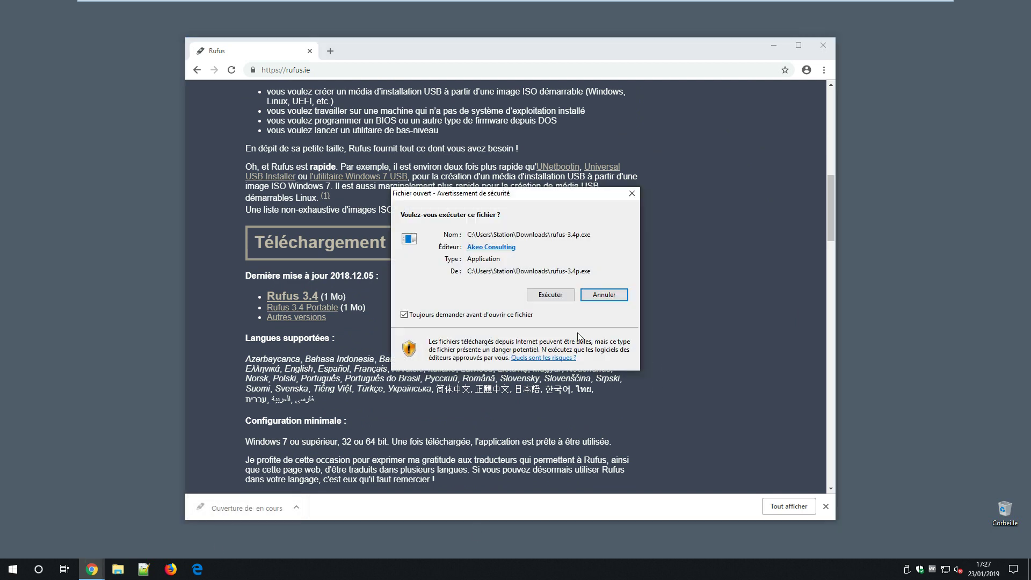
pyautogui.click(550, 294)
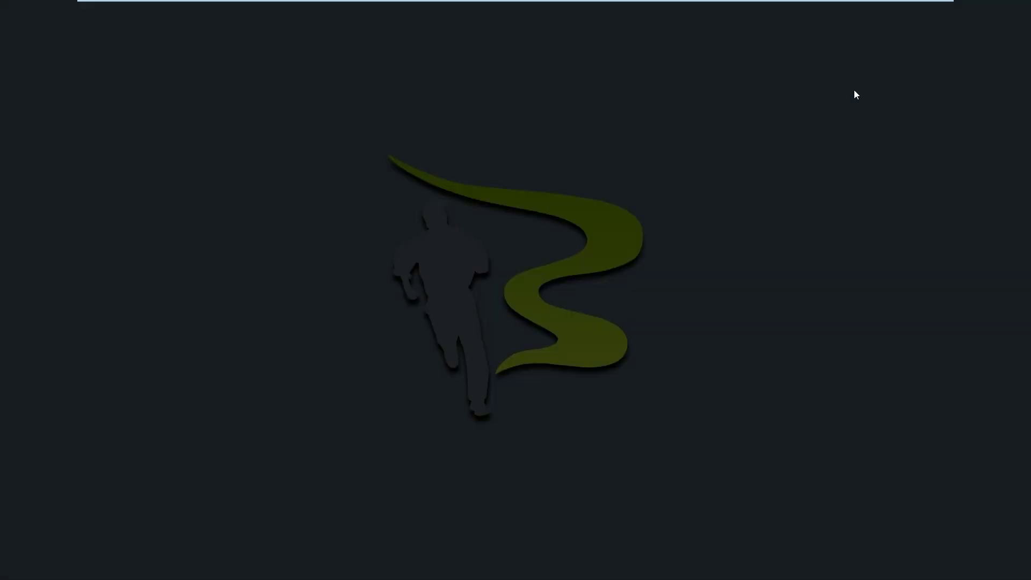
pyautogui.click(434, 365)
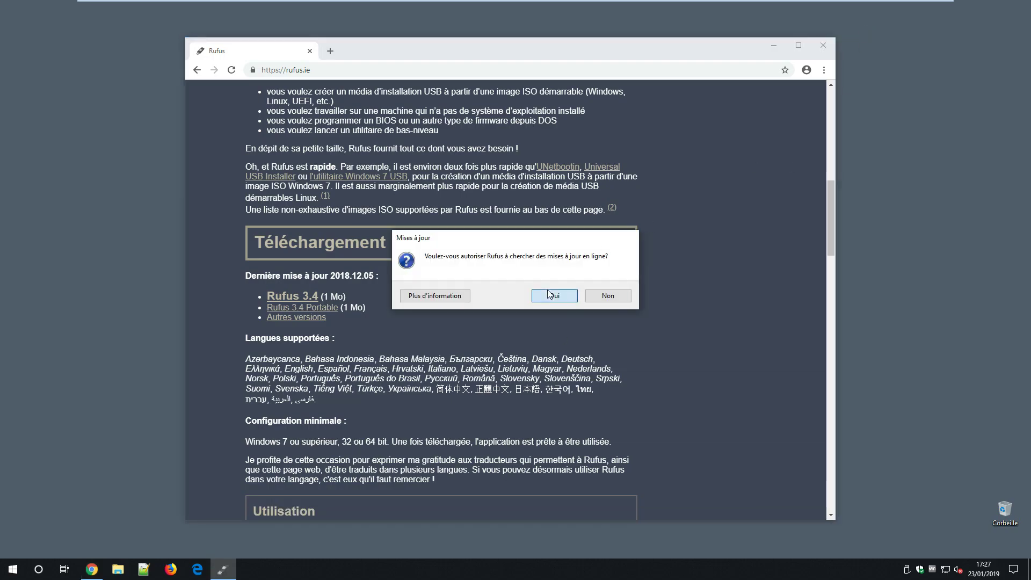
# Step: Allow Rufus to check for updates online and close the browser window behind it
pyautogui.click(549, 295)
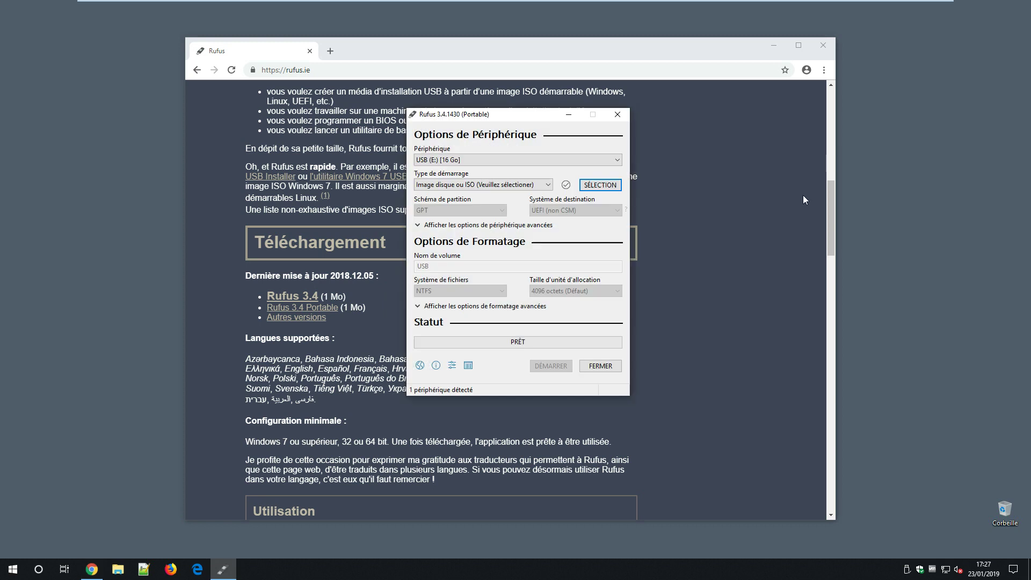
pyautogui.click(823, 45)
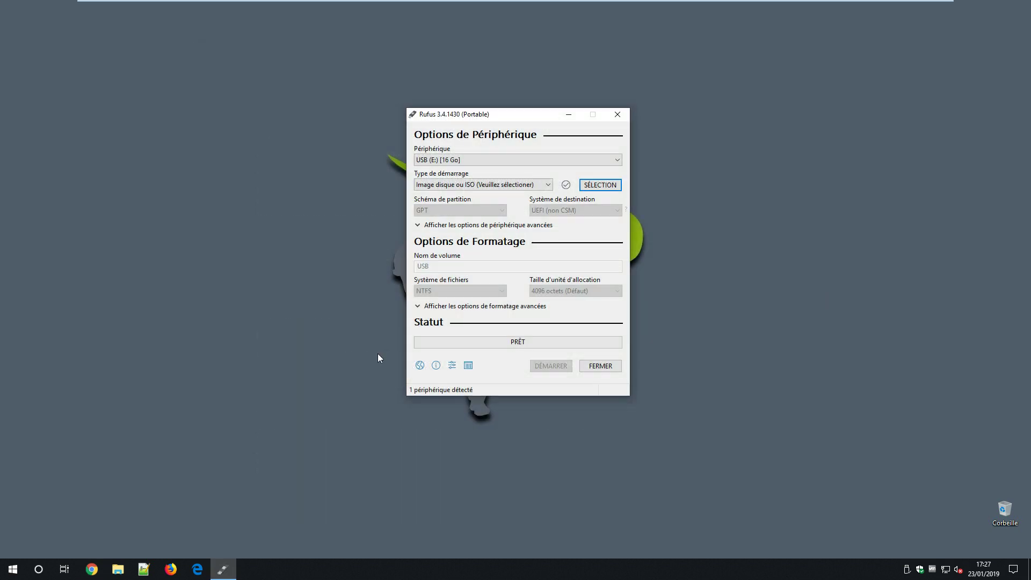
pyautogui.moveTo(501, 121); pyautogui.dragTo(498, 124)
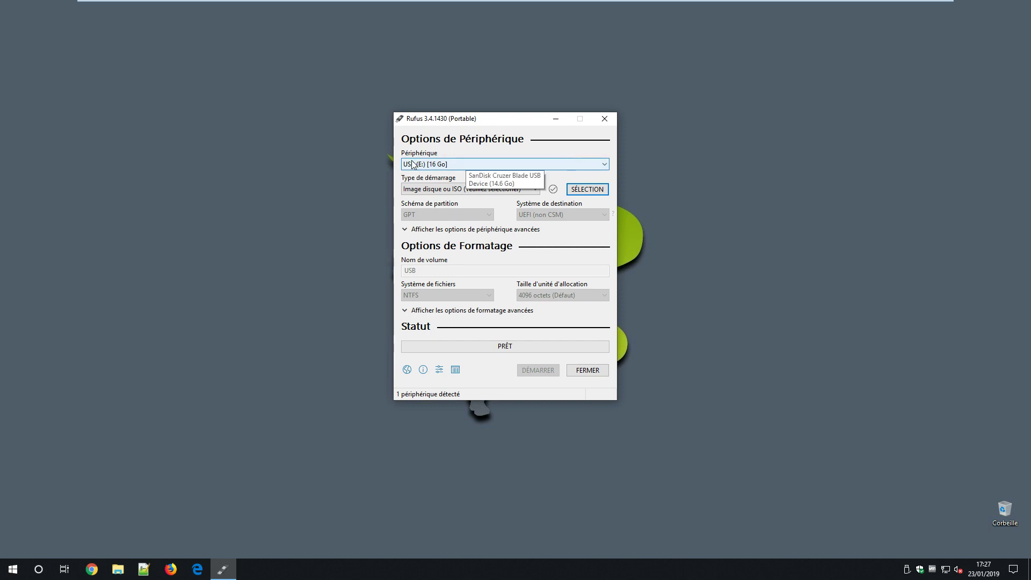
# Step: Check which USB devices are available as the target in Rufus
pyautogui.click(470, 166)
pyautogui.click(467, 168)
pyautogui.click(505, 163)
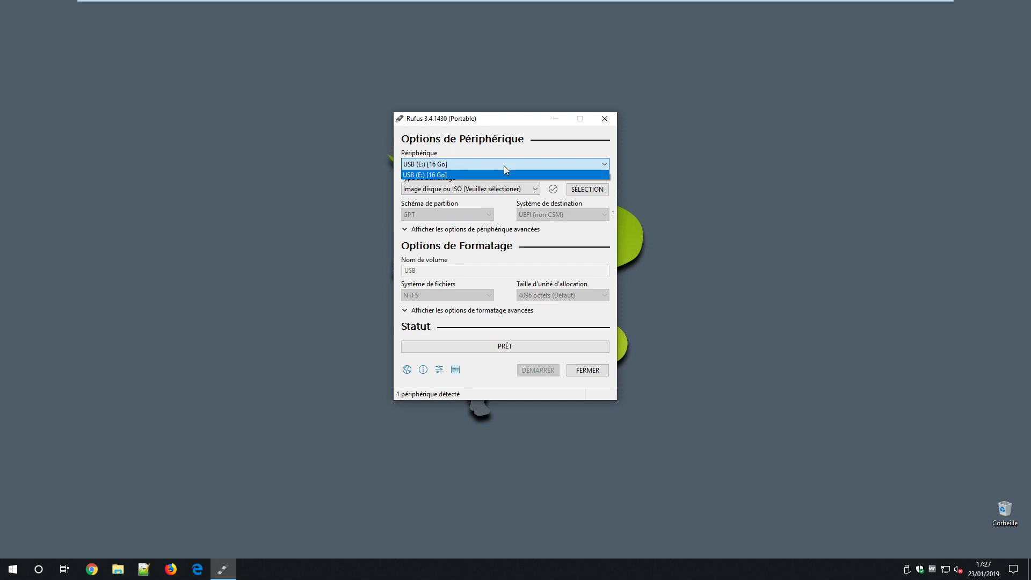
pyautogui.click(507, 164)
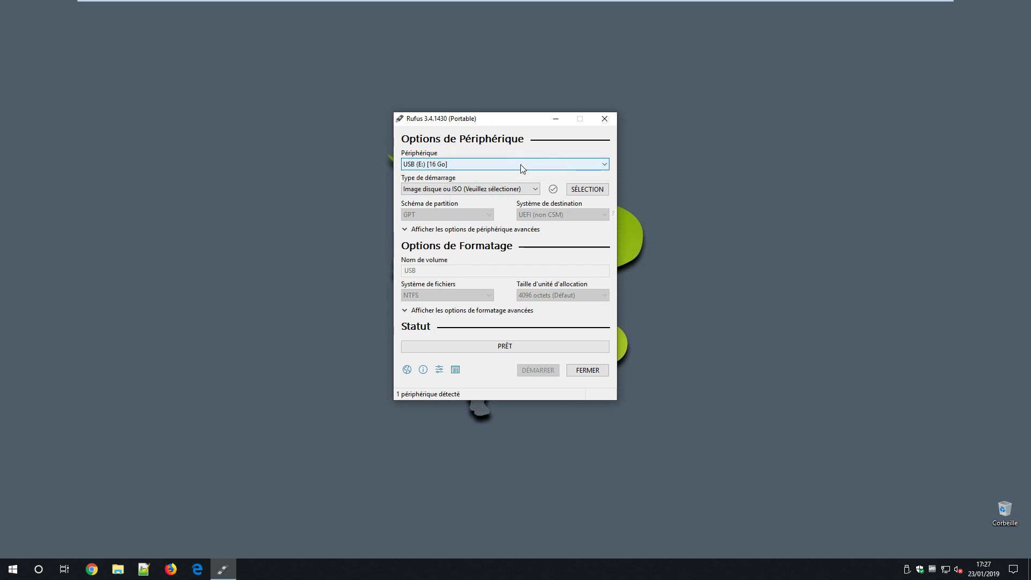
pyautogui.click(529, 165)
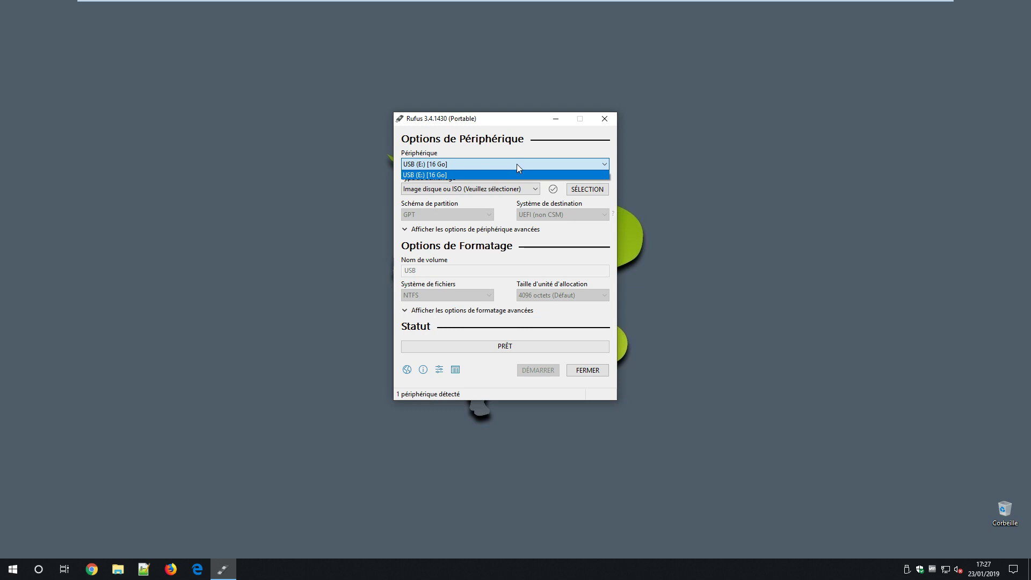
pyautogui.click(506, 153)
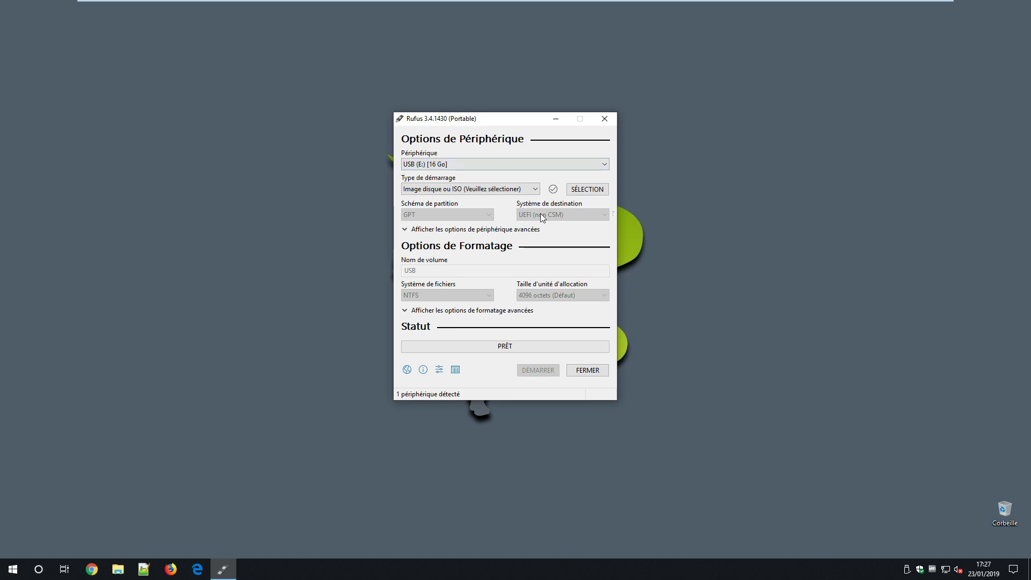
# Step: Load Windows.iso from the Téléchargements folder as the boot image for the USB drive
pyautogui.click(433, 192)
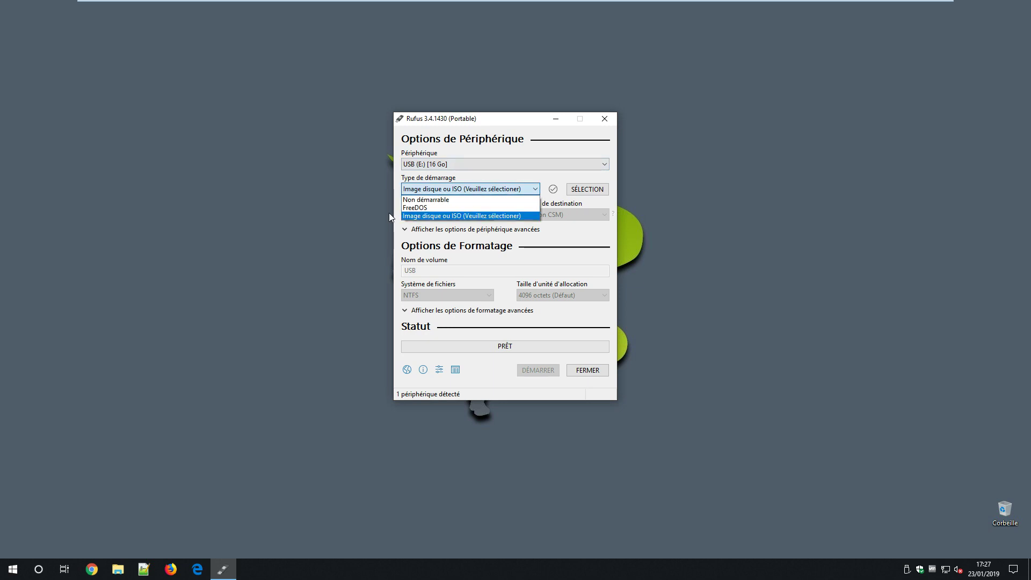
pyautogui.click(567, 175)
pyautogui.click(586, 189)
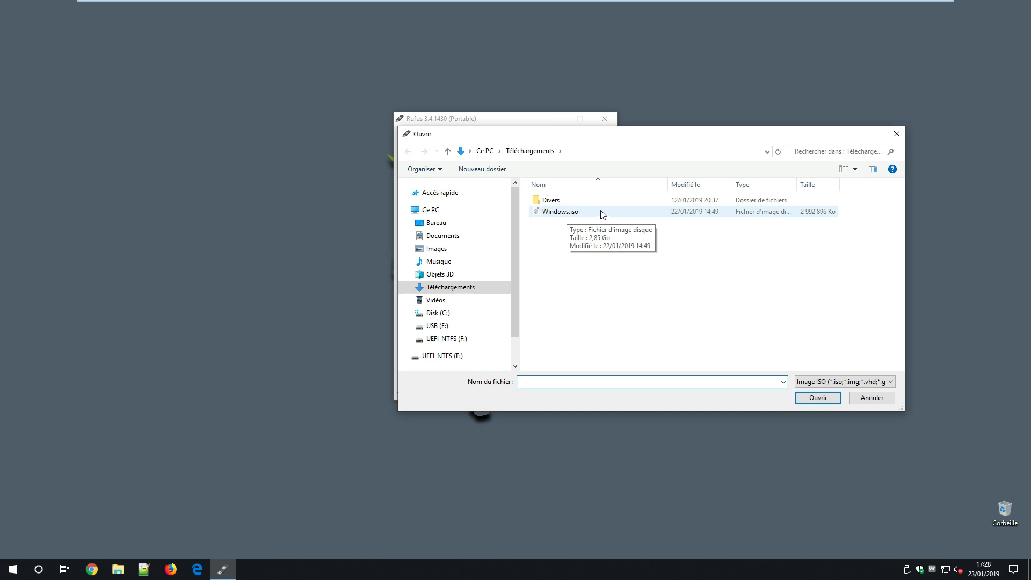
pyautogui.click(587, 213)
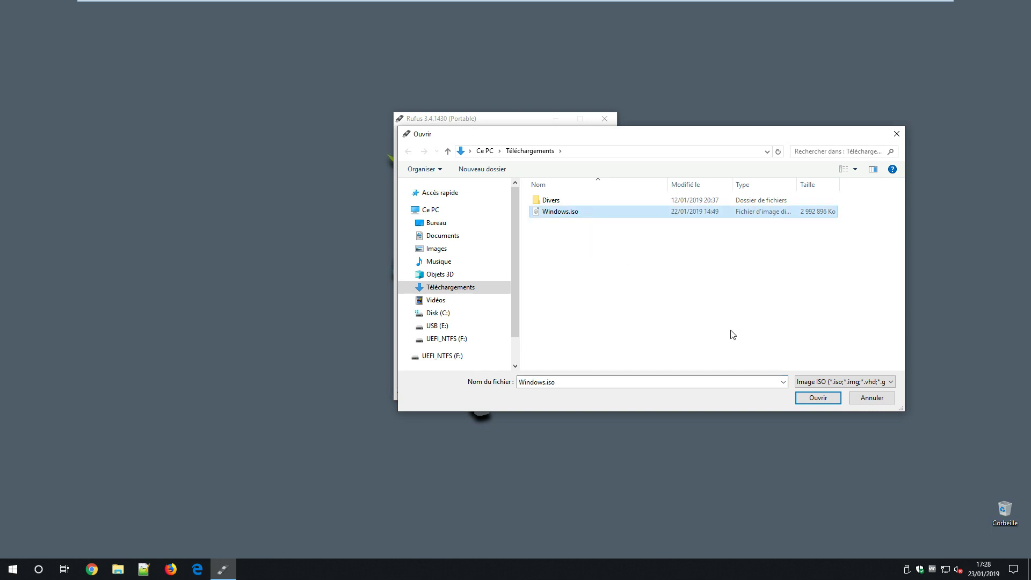
pyautogui.click(807, 398)
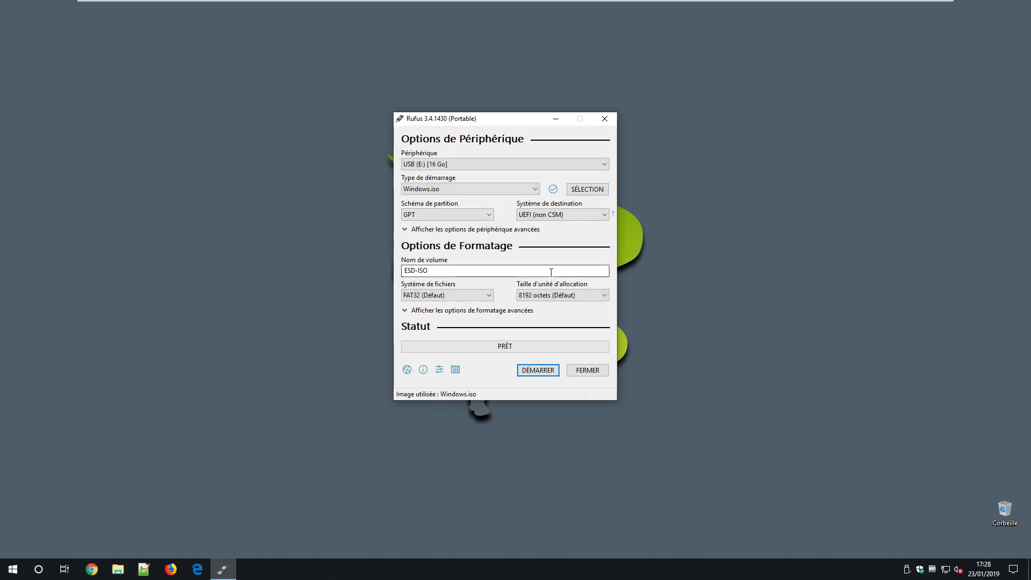
# Step: Set the file system to NTFS and start writing the USB drive, accepting the erasure of all its data
pyautogui.click(462, 298)
pyautogui.click(432, 311)
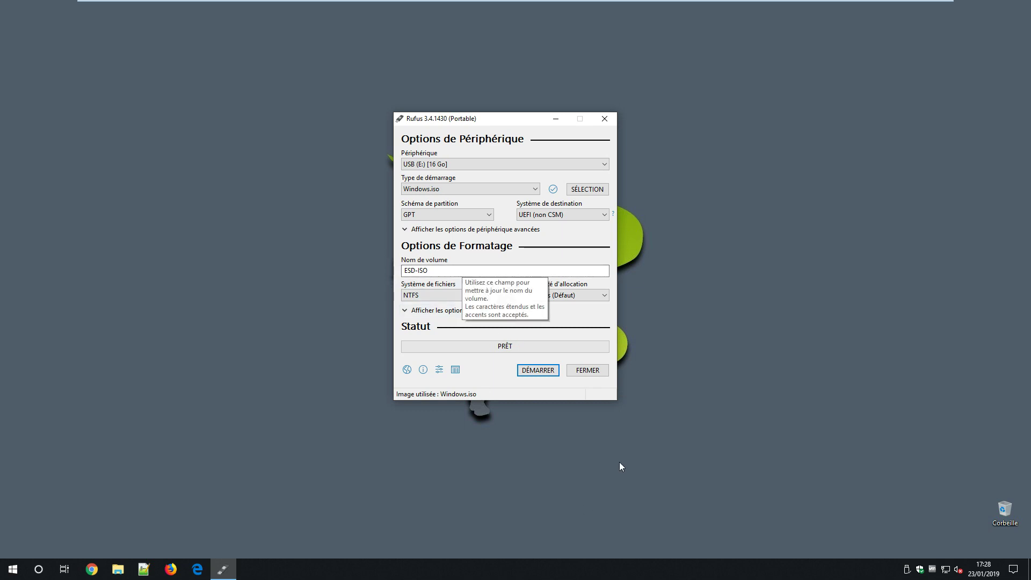
pyautogui.click(538, 371)
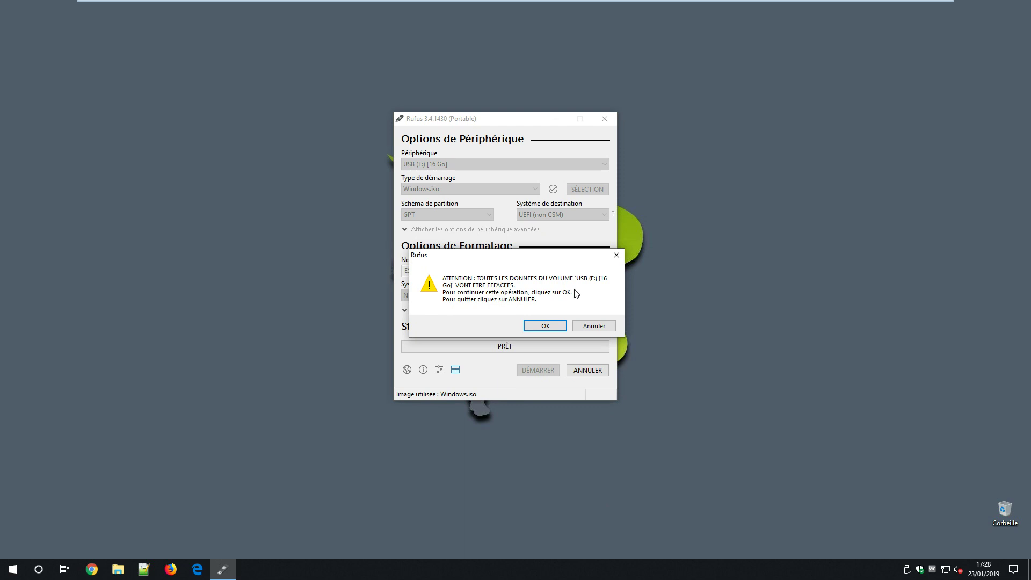
pyautogui.click(545, 326)
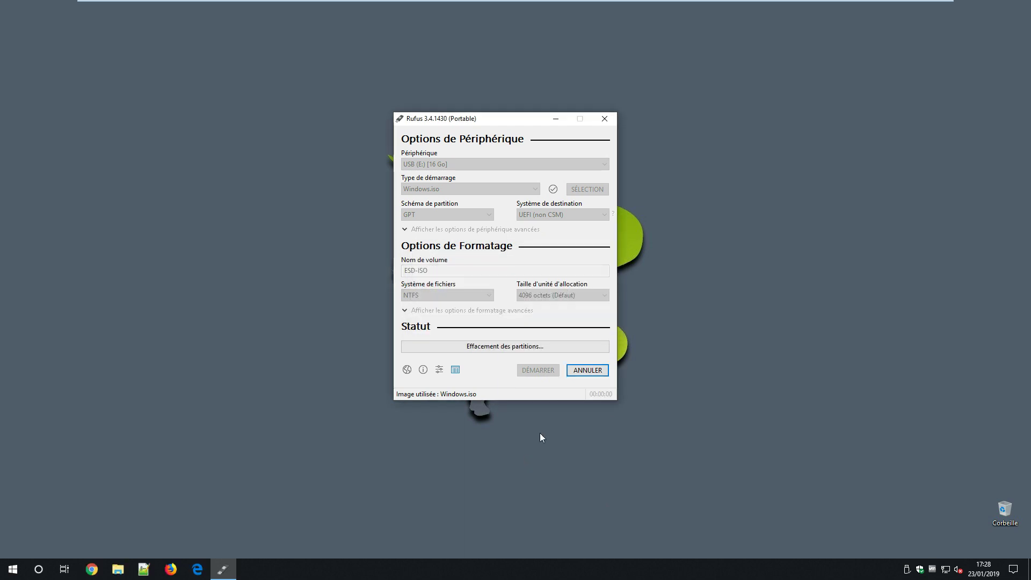